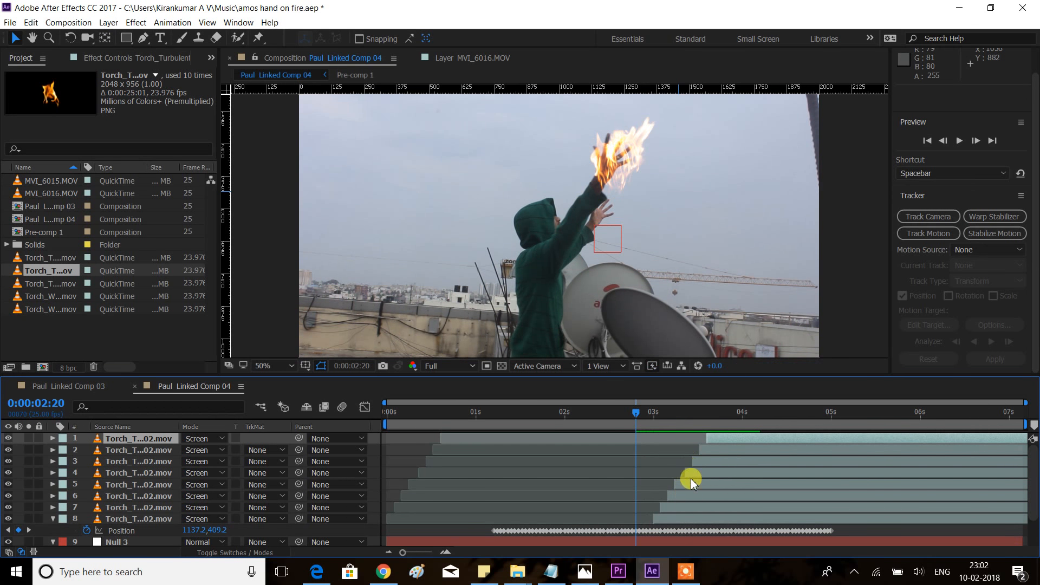
# Shift the start times of the Torch_Turbulent layers so they begin one after another from around three seconds.
pyautogui.moveTo(697, 511); pyautogui.dragTo(700, 511)
pyautogui.click(661, 414)
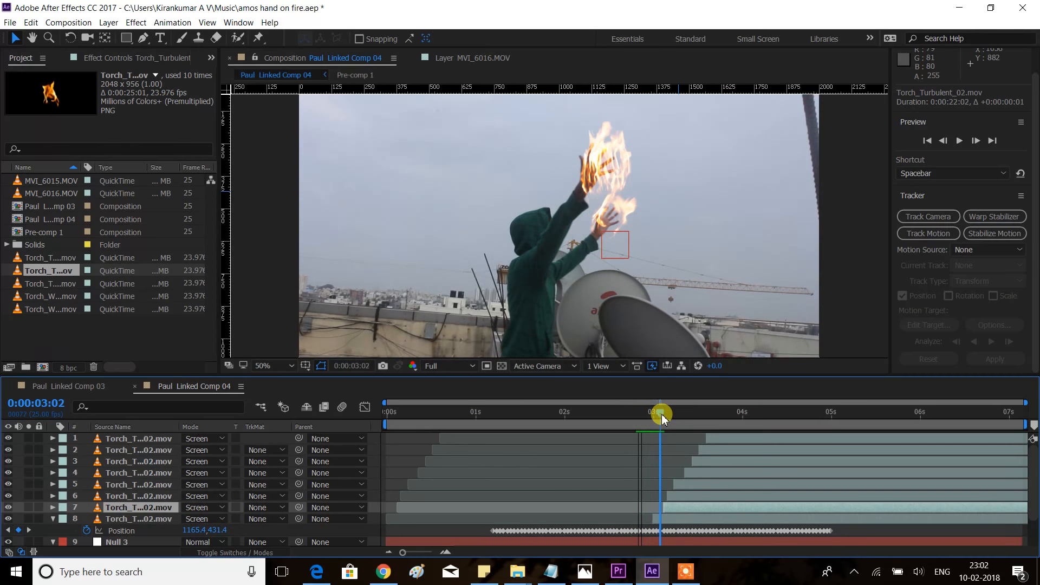
pyautogui.moveTo(661, 414); pyautogui.dragTo(701, 462)
pyautogui.moveTo(704, 484); pyautogui.dragTo(721, 484)
pyautogui.moveTo(704, 496); pyautogui.dragTo(736, 496)
pyautogui.moveTo(704, 507); pyautogui.dragTo(747, 507)
pyautogui.moveTo(705, 519); pyautogui.dragTo(753, 512)
pyautogui.click(656, 493)
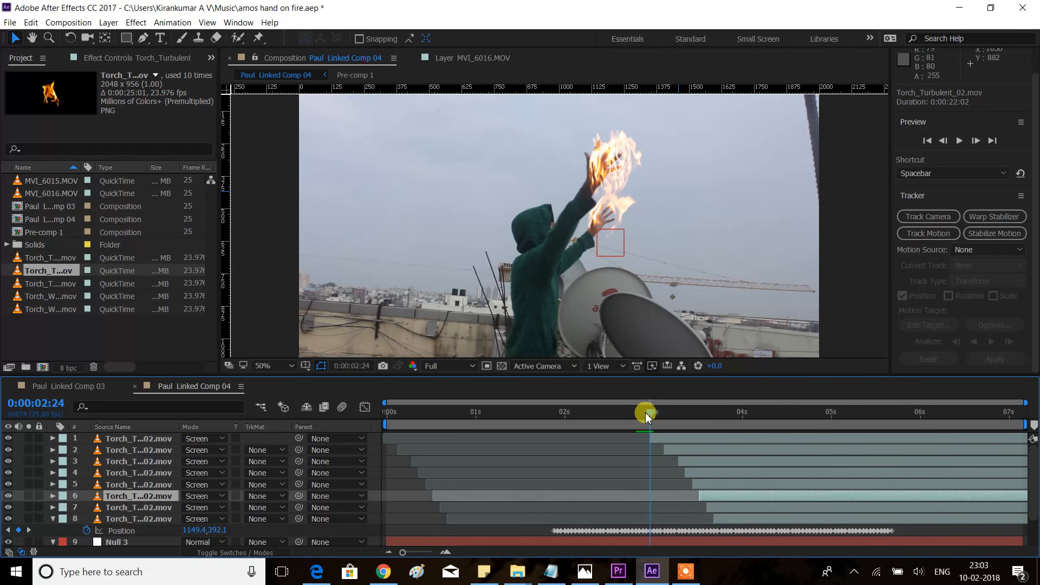
# Play back the composition from just before three seconds to check the flames on both hands.
pyautogui.moveTo(648, 416); pyautogui.dragTo(638, 412)
pyautogui.press('space')
pyautogui.moveTo(721, 413); pyautogui.dragTo(648, 416)
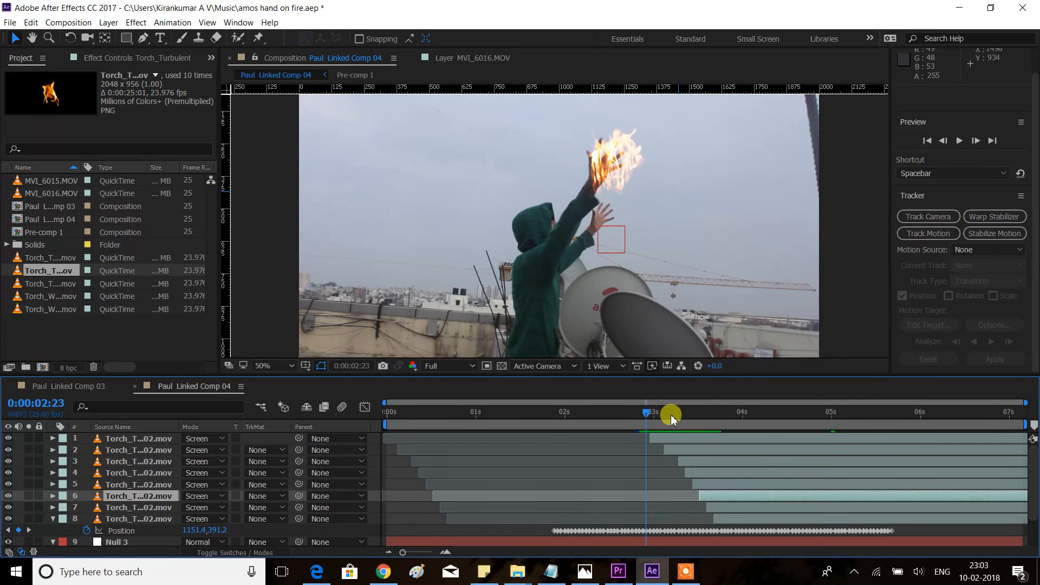
pyautogui.press('space')
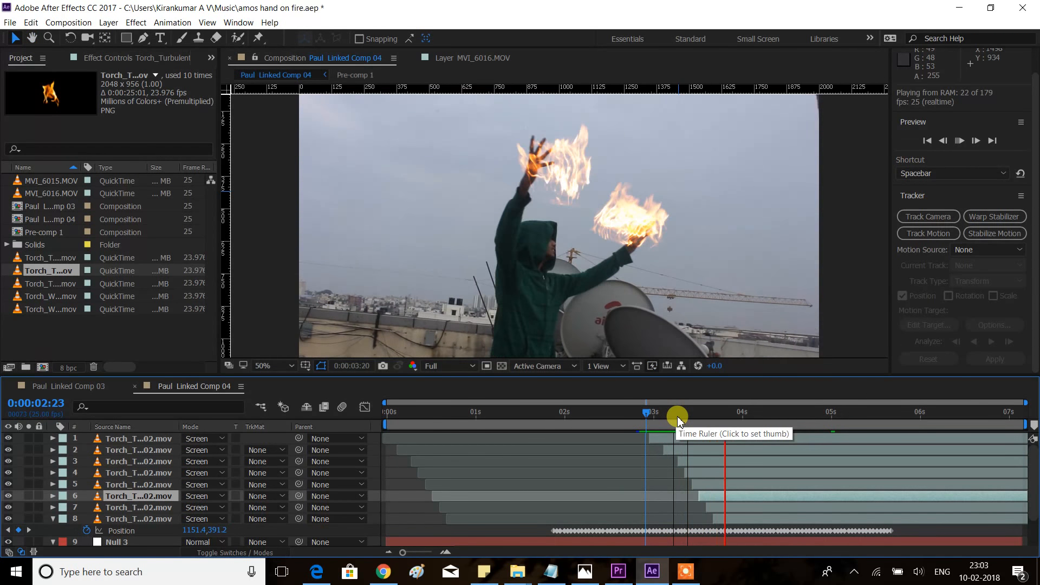
pyautogui.press('space')
pyautogui.press('space')
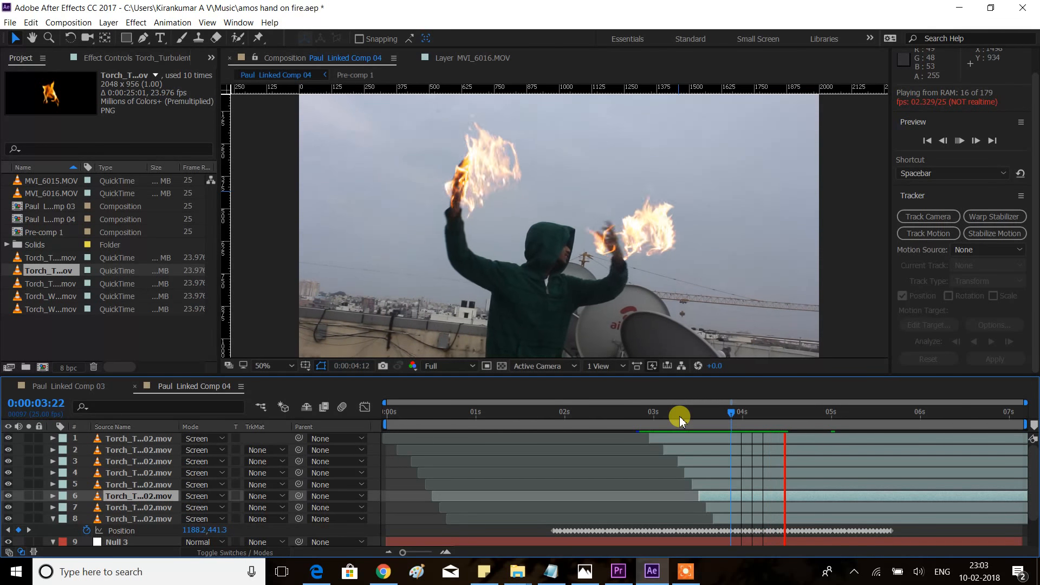
pyautogui.press('space')
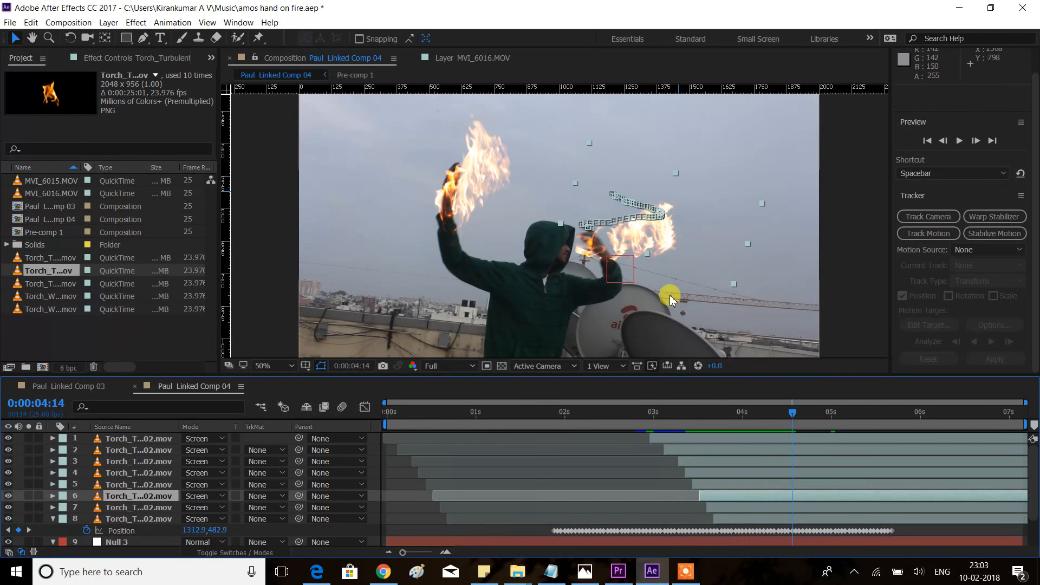
# Align the visible starts of all eight Torch_Turbulent layers at about the three-second mark.
pyautogui.moveTo(792, 413); pyautogui.dragTo(653, 413)
pyautogui.click(695, 451)
pyautogui.moveTo(692, 453); pyautogui.dragTo(688, 495)
pyautogui.click(699, 463)
pyautogui.click(737, 486)
pyautogui.moveTo(736, 507); pyautogui.dragTo(683, 507)
pyautogui.moveTo(739, 519); pyautogui.dragTo(684, 521)
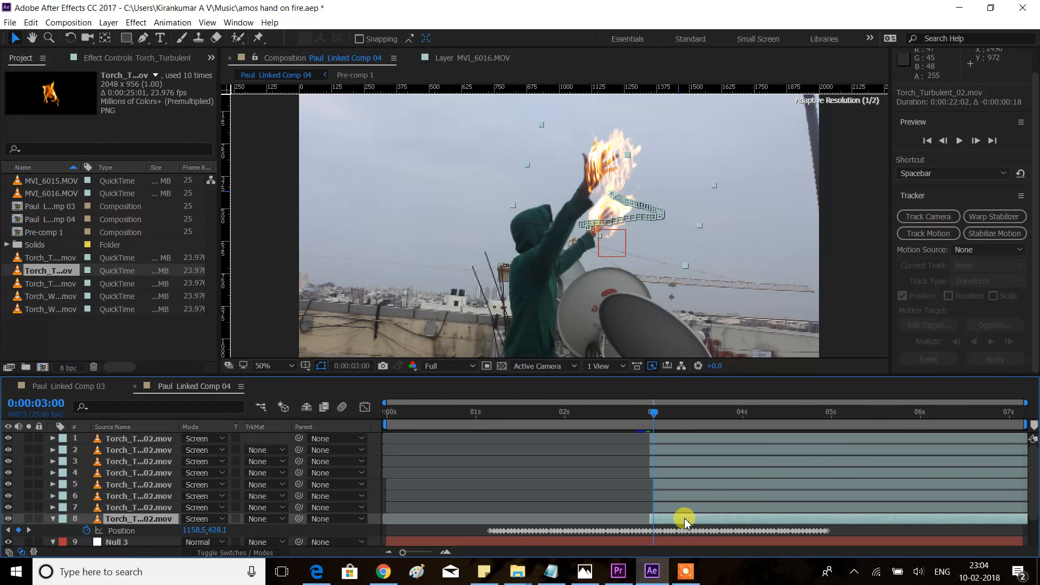
# Scale down the layer 8 flame and shift its whole keyframed path onto the lower hand, at position 1126.5, 488.1.
pyautogui.scroll(2, 606, 211)
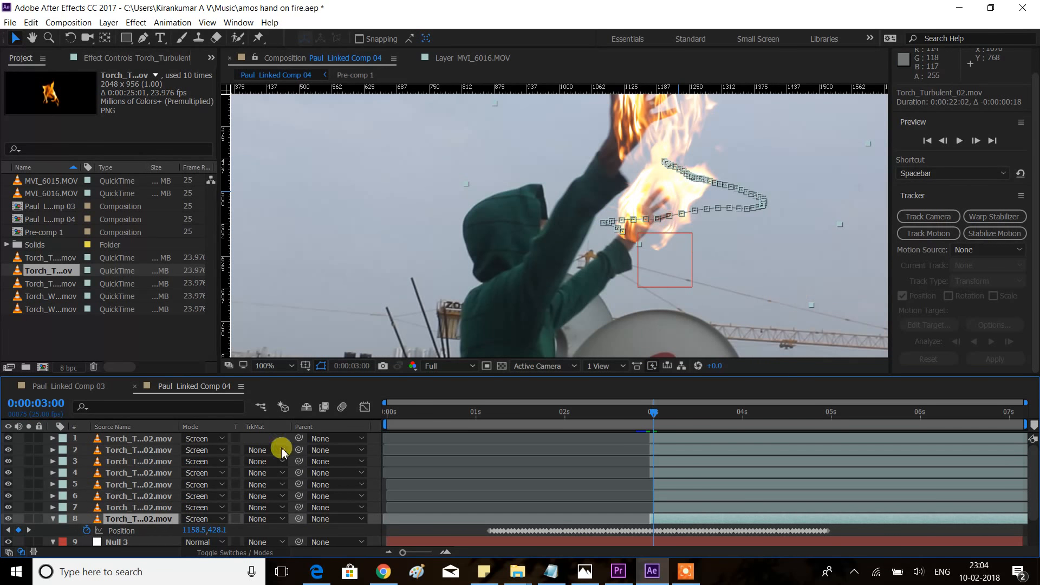
pyautogui.press('s')
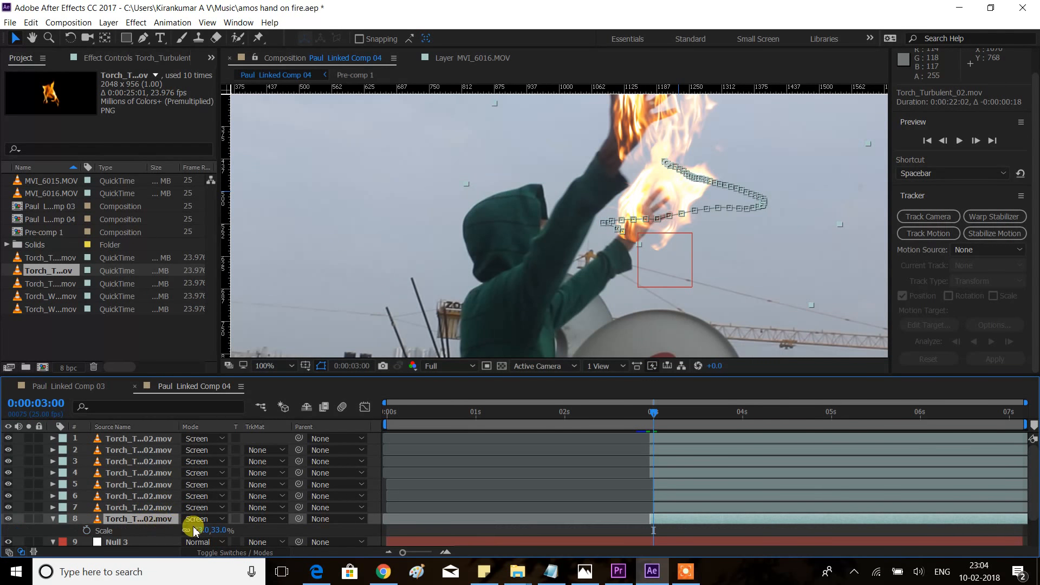
pyautogui.moveTo(211, 532); pyautogui.dragTo(204, 532)
pyautogui.press('p')
pyautogui.click(121, 530)
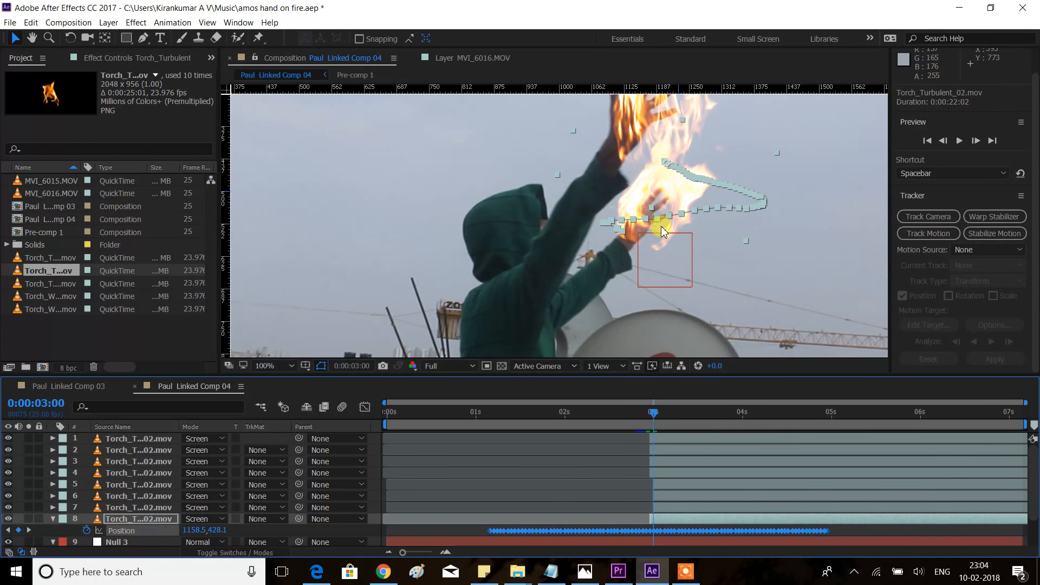
pyautogui.moveTo(675, 194); pyautogui.dragTo(657, 222)
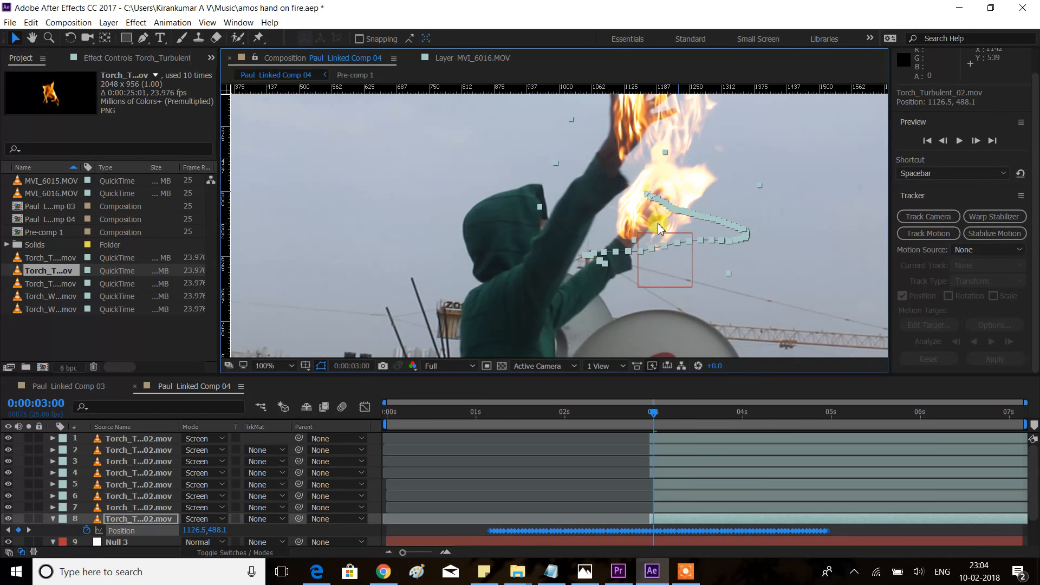
# Scale down the layer 7 flame and move all its position keyframes toward the lower hand, at 1133.5, 462.2.
pyautogui.click(673, 506)
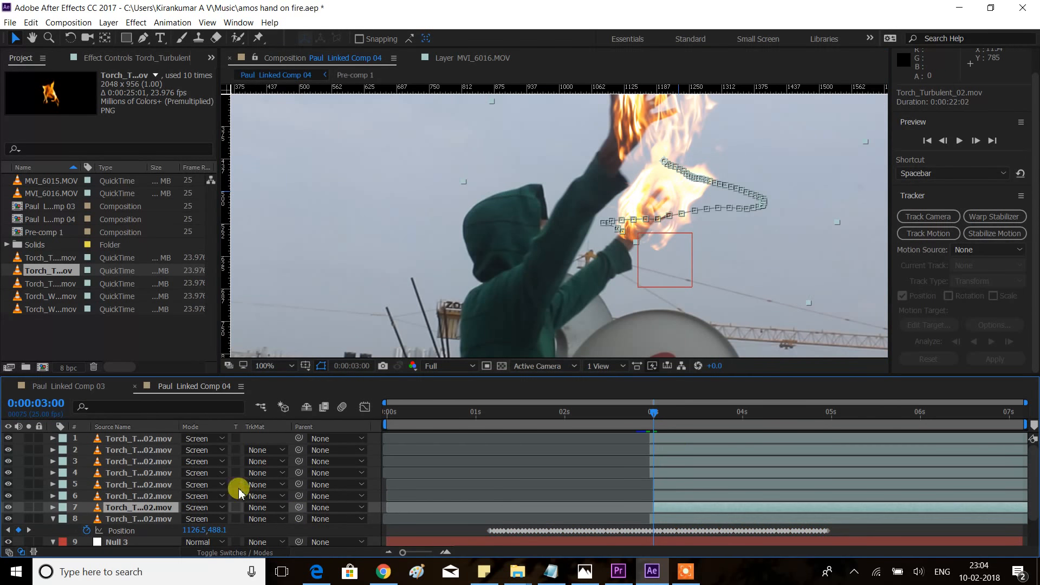
pyautogui.press('s')
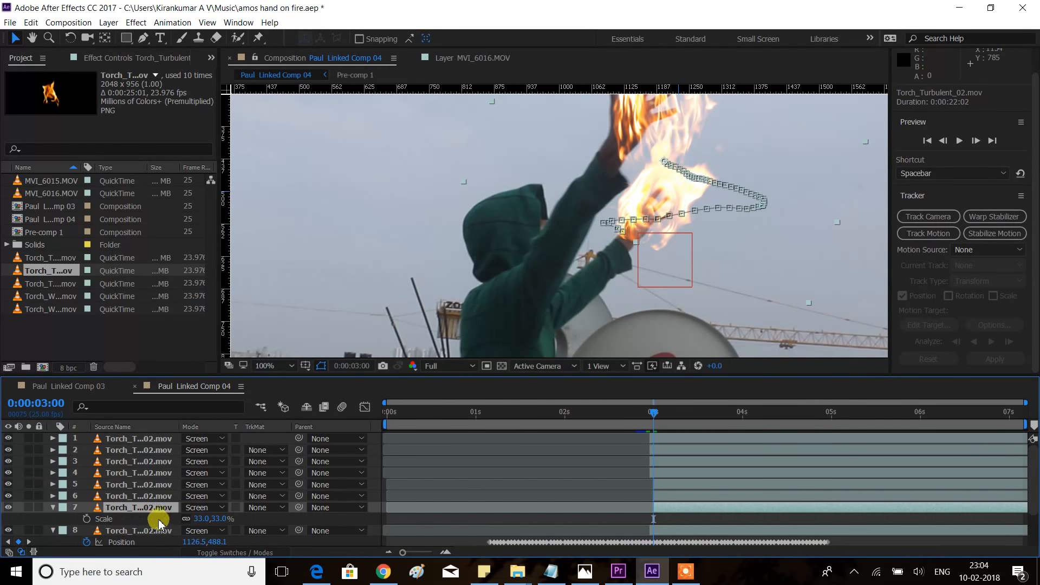
pyautogui.press('p')
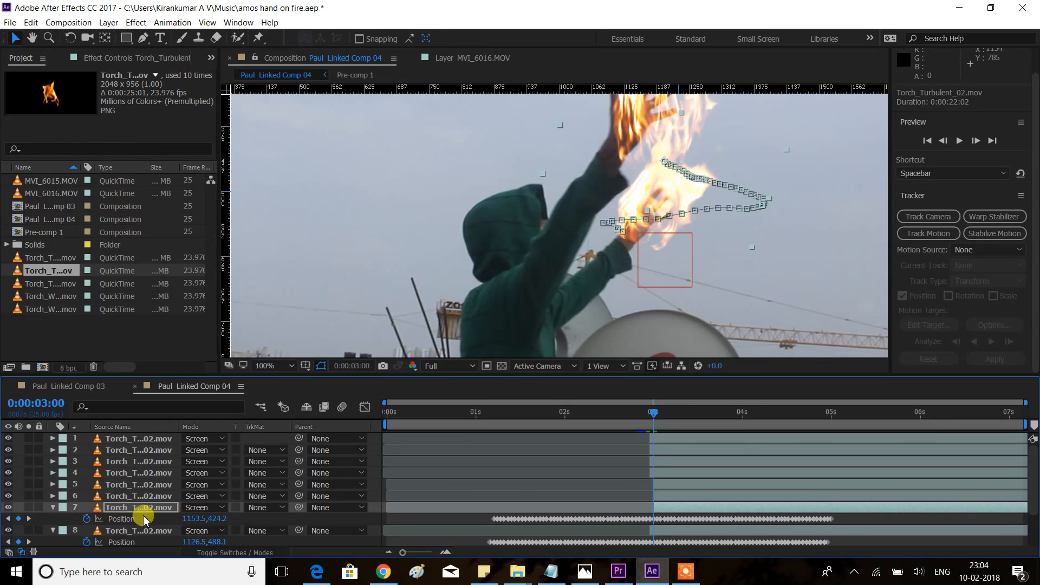
pyautogui.click(138, 518)
pyautogui.moveTo(676, 189); pyautogui.dragTo(666, 209)
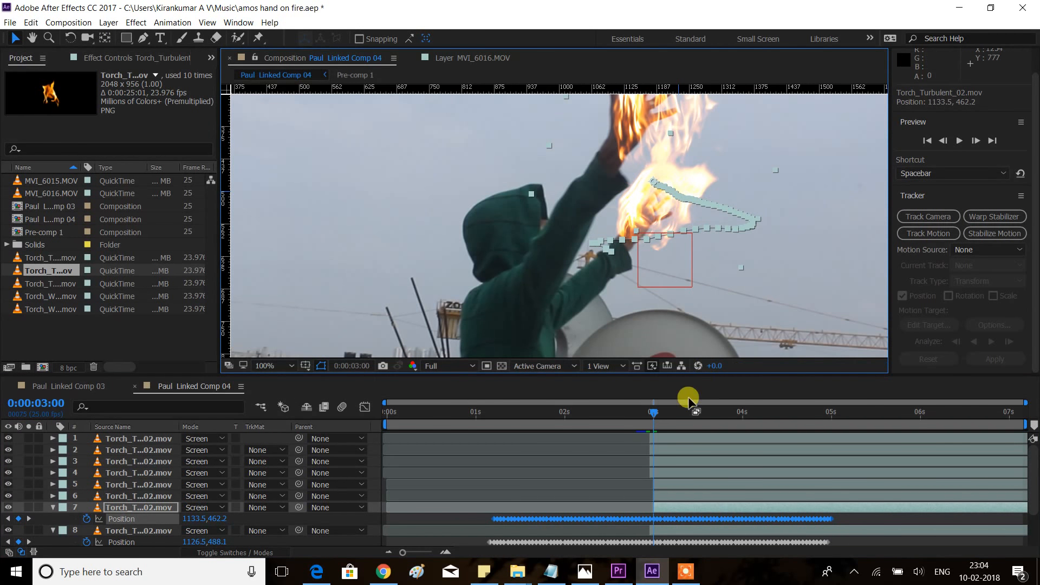
# Deselect the layers and preview the repositioned flames from 0:00:02:23.
pyautogui.click(653, 412)
pyautogui.moveTo(653, 413); pyautogui.dragTo(645, 413)
pyautogui.press('F2')
pyautogui.scroll(-1, 665, 295)
pyautogui.press('space')
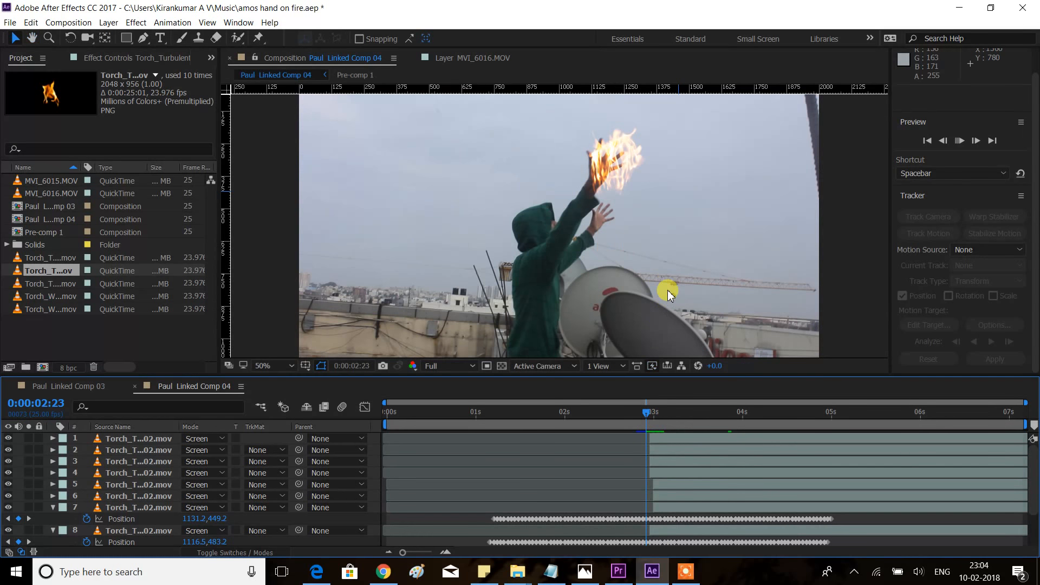
pyautogui.press('space')
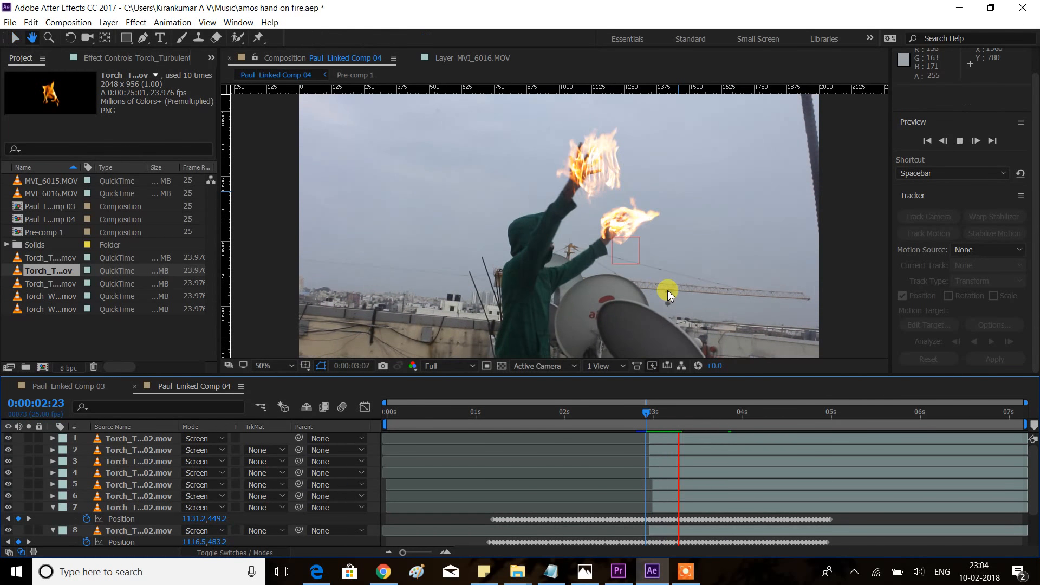
pyautogui.press('space')
# Add a new adjustment layer above the flame layers and switch to the Effects workspace.
pyautogui.click(108, 22)
pyautogui.moveTo(141, 34)
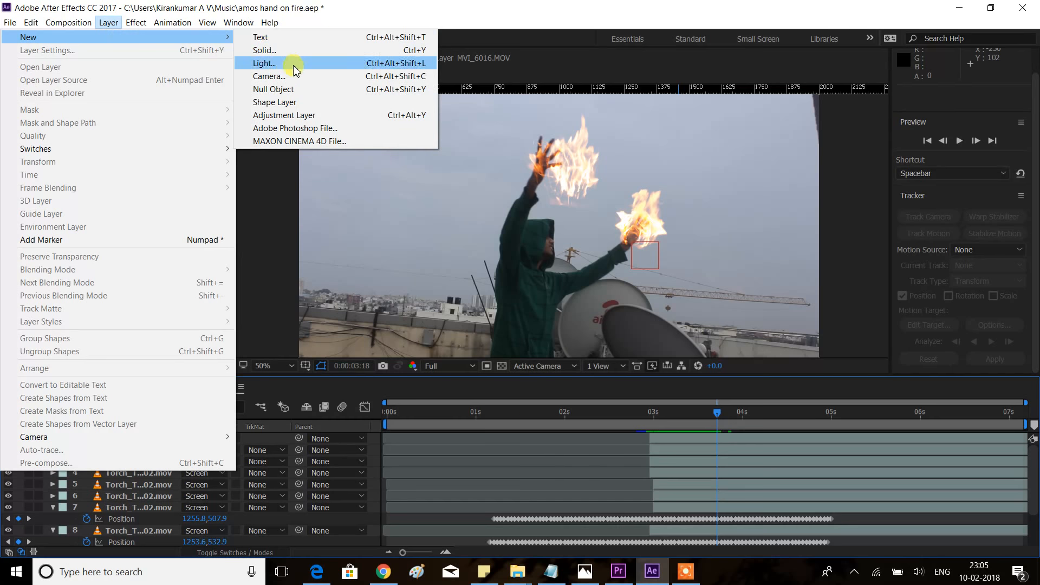
pyautogui.click(302, 114)
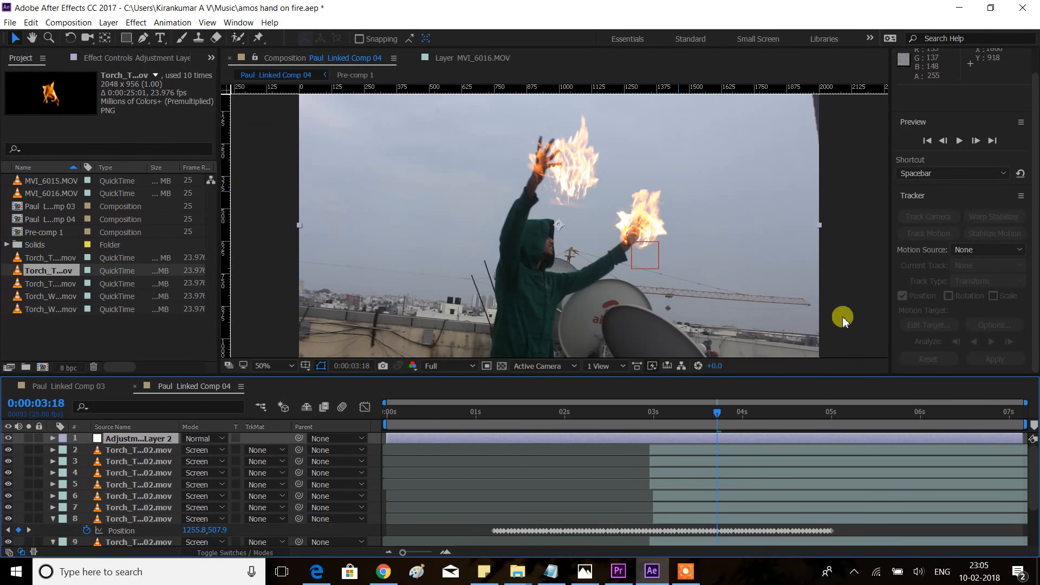
pyautogui.click(869, 38)
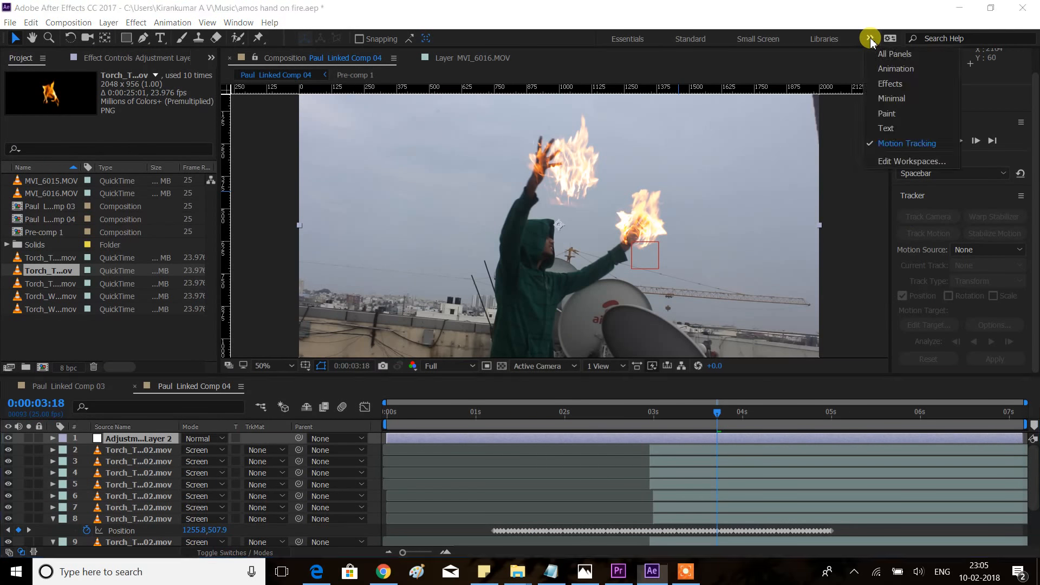
pyautogui.click(895, 83)
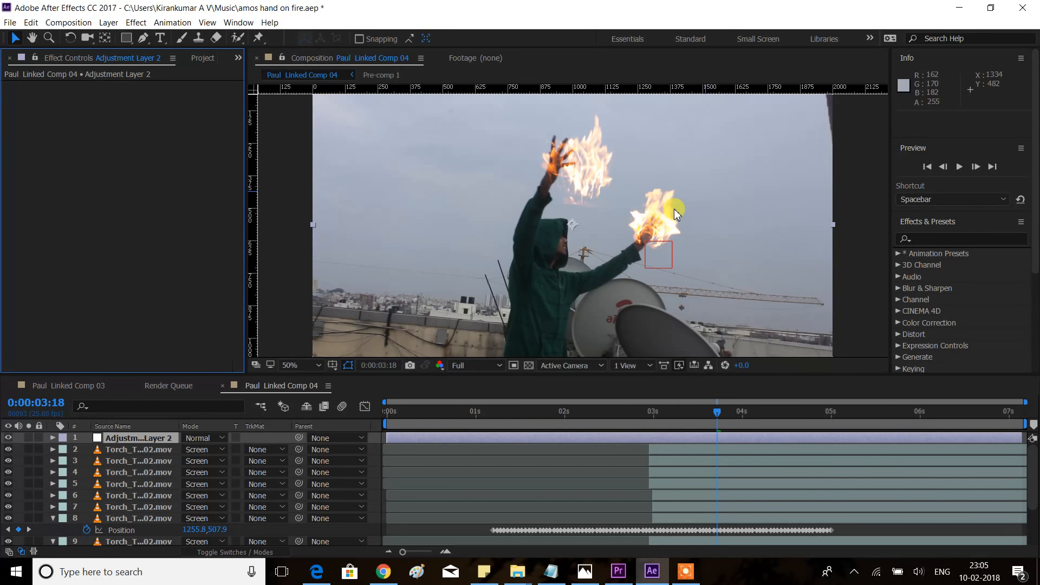
# Search the effects for "displ" and apply Turbulent Displace to Adjustment Layer 2.
pyautogui.click(932, 239)
pyautogui.write('tur')
pyautogui.press('BackSpace')
pyautogui.press('BackSpace')
pyautogui.press('BackSpace')
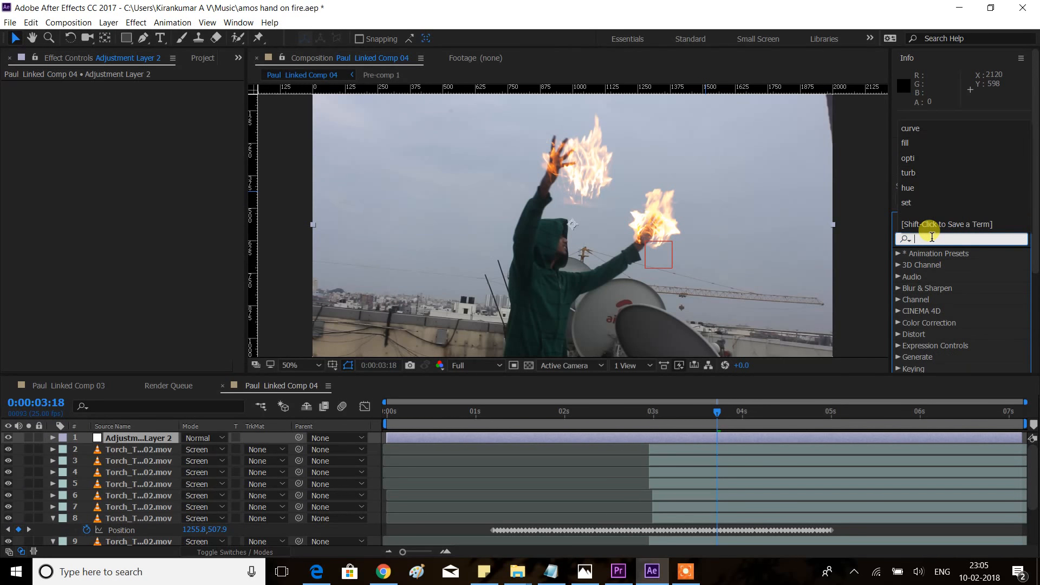
pyautogui.write('displ')
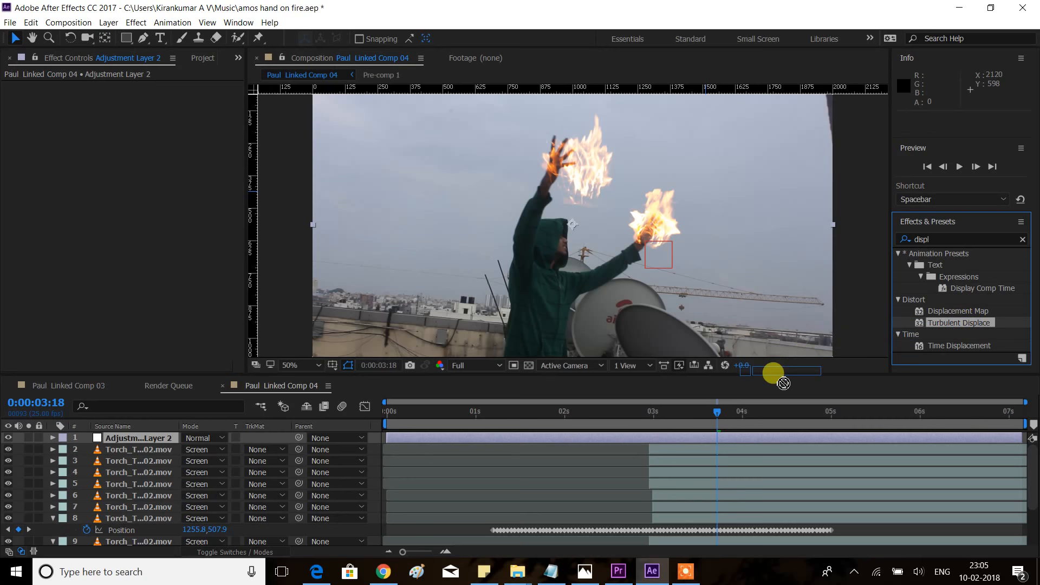
pyautogui.moveTo(730, 425); pyautogui.dragTo(723, 438)
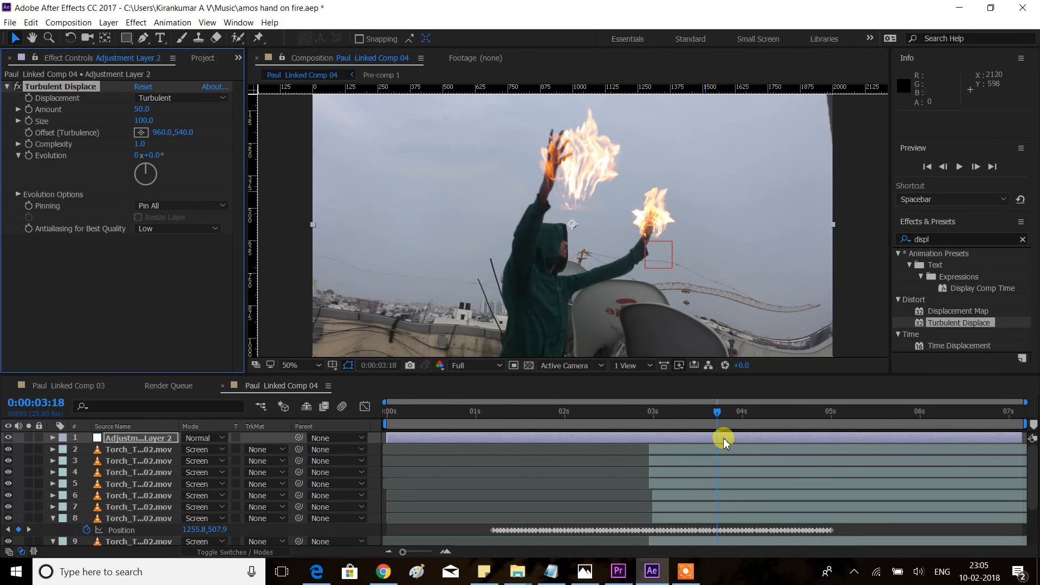
# Animate the Turbulent Displace Evolution with the expression time*200.
pyautogui.keyDown('alt'); pyautogui.click(29, 157); pyautogui.keyUp('alt')
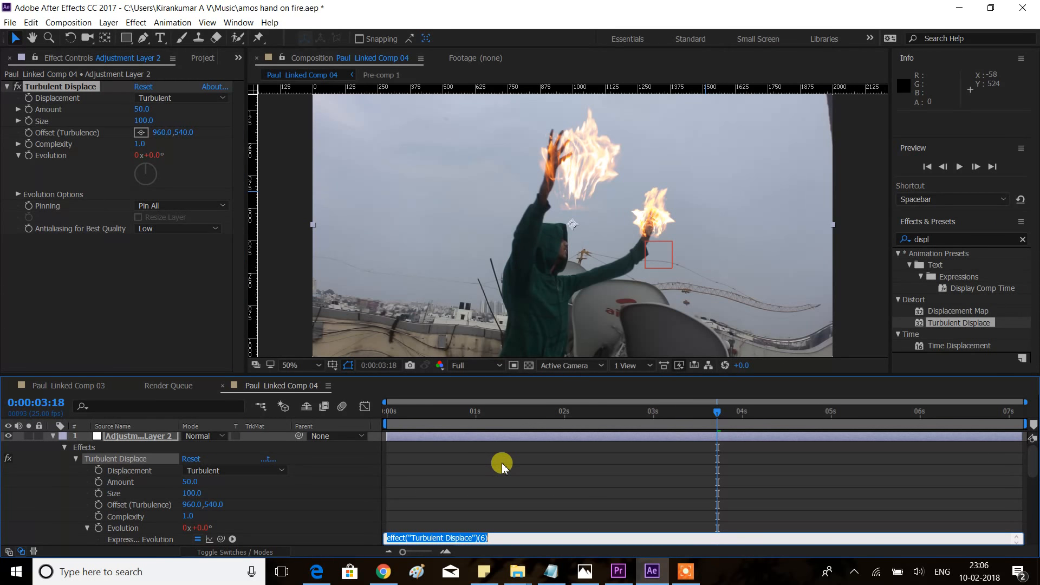
pyautogui.write('time')
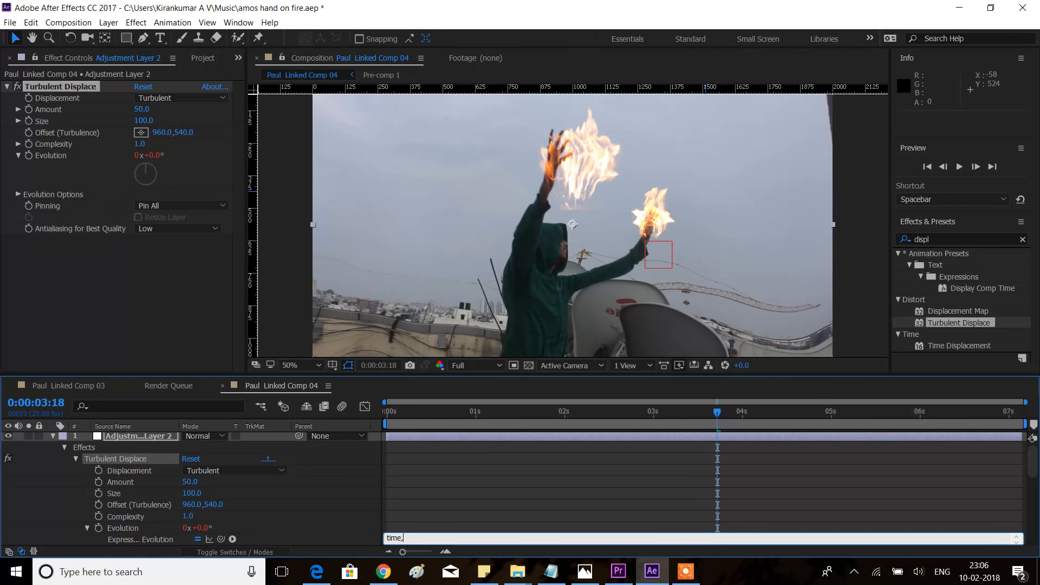
pyautogui.write(',200')
pyautogui.press('BackSpace')
pyautogui.press('BackSpace')
pyautogui.press('BackSpace')
pyautogui.press('BackSpace')
pyautogui.write('*200')
pyautogui.click(448, 482)
# Preview the distortion from near the start of the composition, and go to 0:00:03:07 to check it there.
pyautogui.click(394, 411)
pyautogui.press('space')
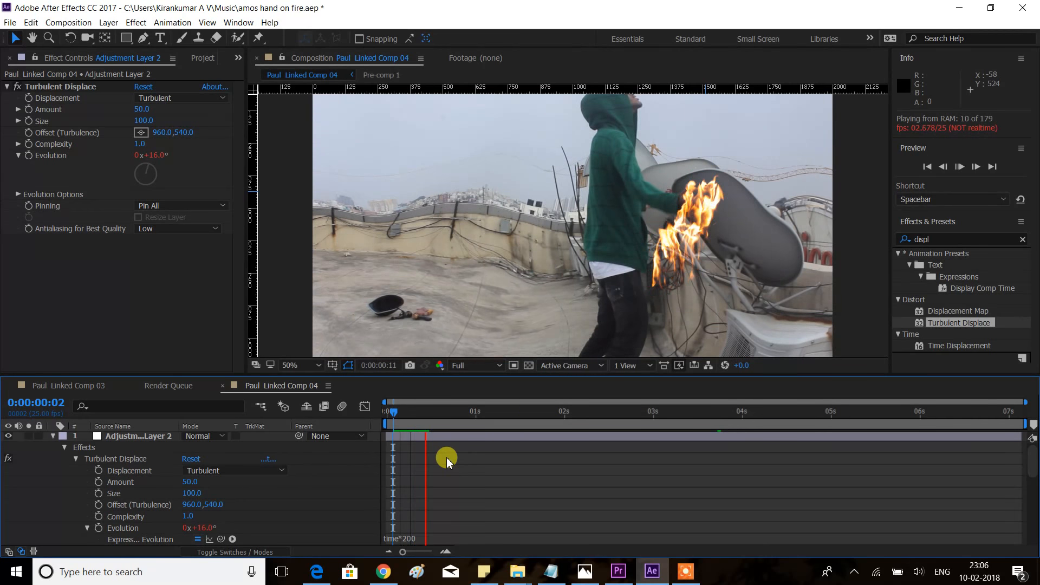
pyautogui.moveTo(428, 411); pyautogui.dragTo(671, 427)
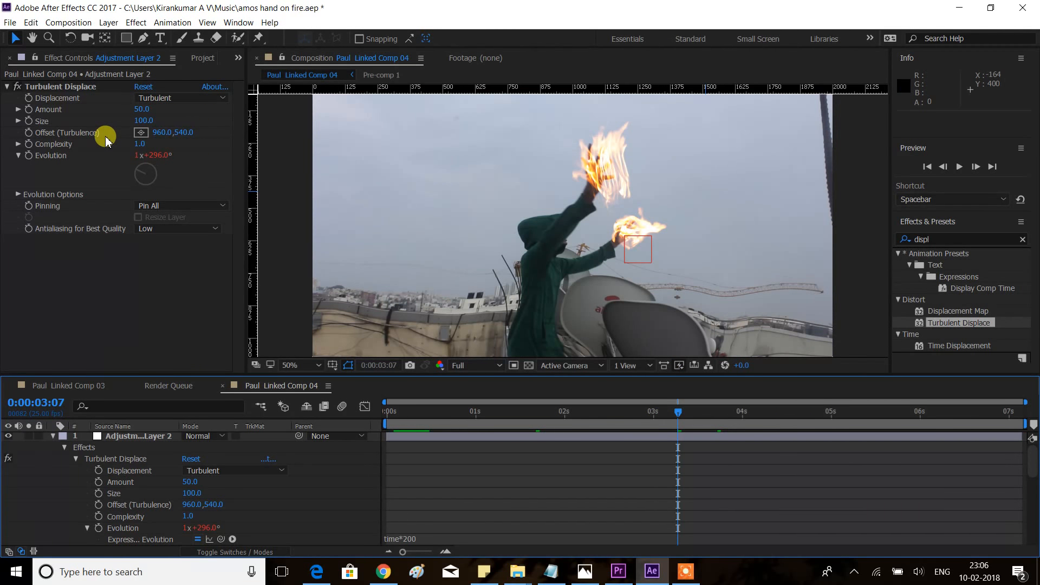
pyautogui.moveTo(126, 38); pyautogui.dragTo(157, 65)
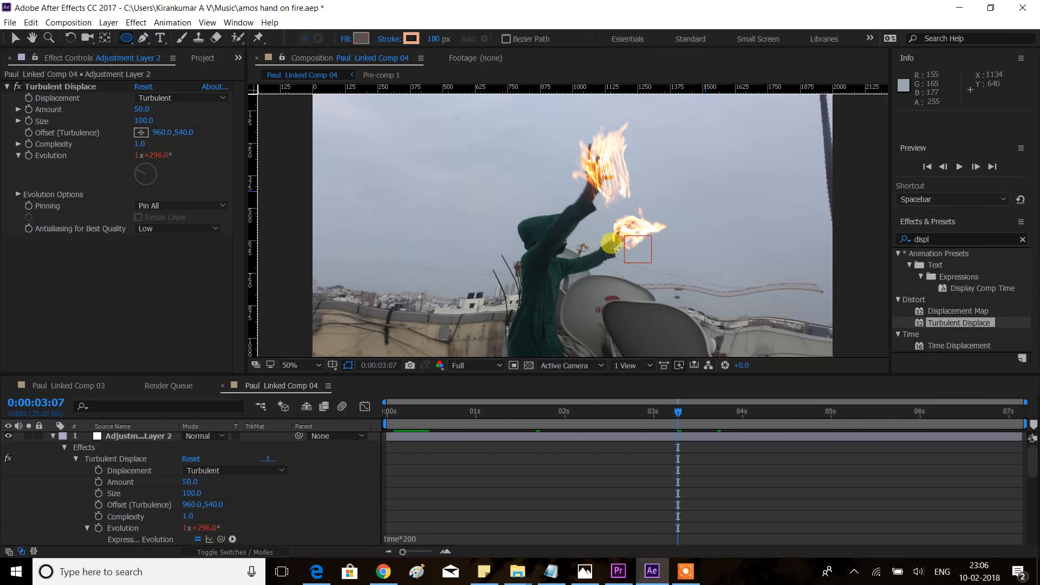
pyautogui.press('space')
pyautogui.moveTo(596, 227); pyautogui.dragTo(536, 200)
pyautogui.moveTo(513, 146); pyautogui.dragTo(578, 249)
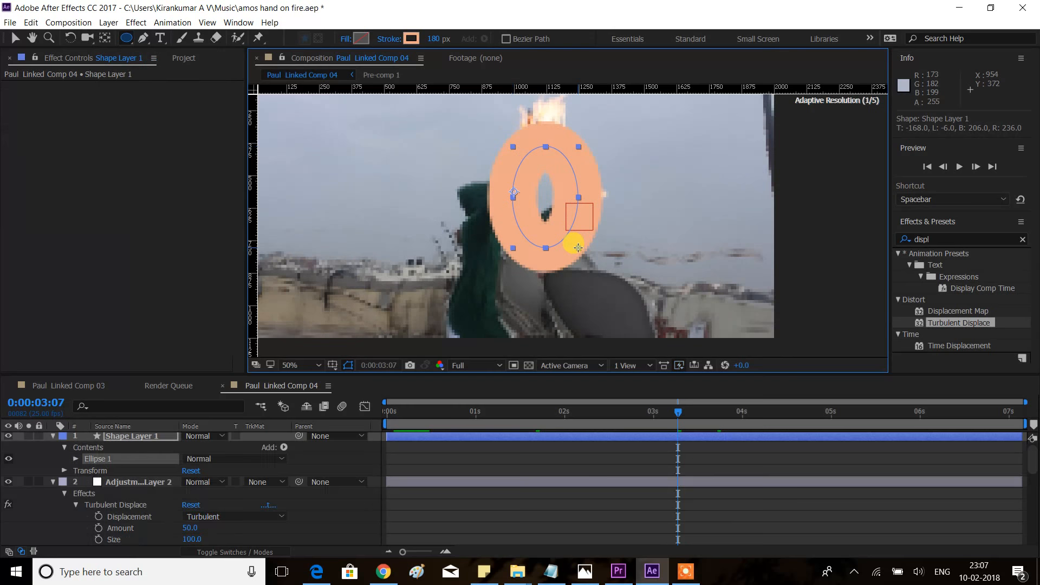
pyautogui.click(161, 459)
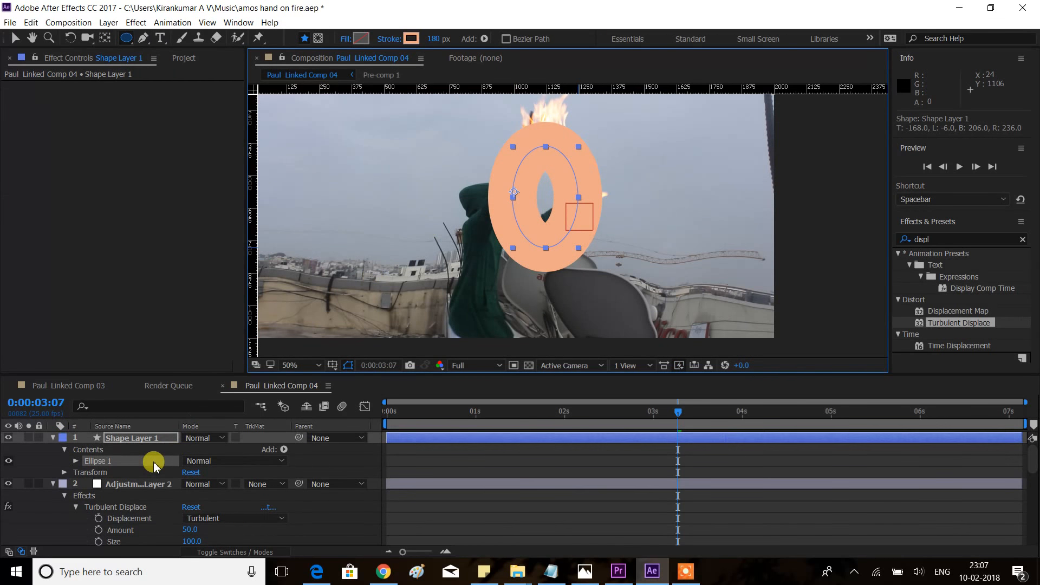
pyautogui.click(133, 438)
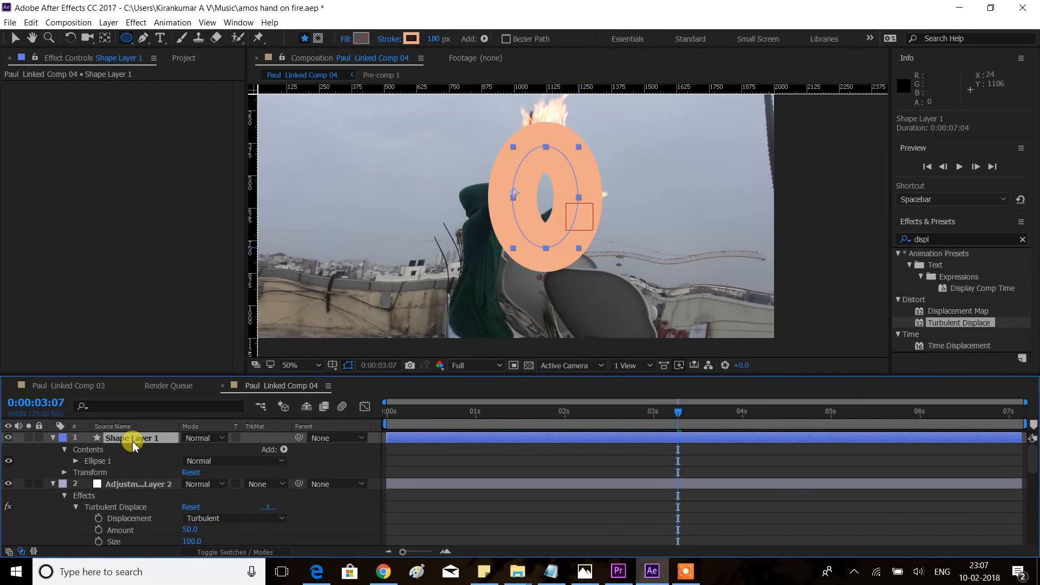
pyautogui.press('Delete')
# Draw an elliptical mask on Adjustment Layer 2 enclosing the area around and below the hand flames.
pyautogui.click(133, 441)
pyautogui.moveTo(501, 130); pyautogui.dragTo(646, 290)
pyautogui.press('v')
pyautogui.click(535, 483)
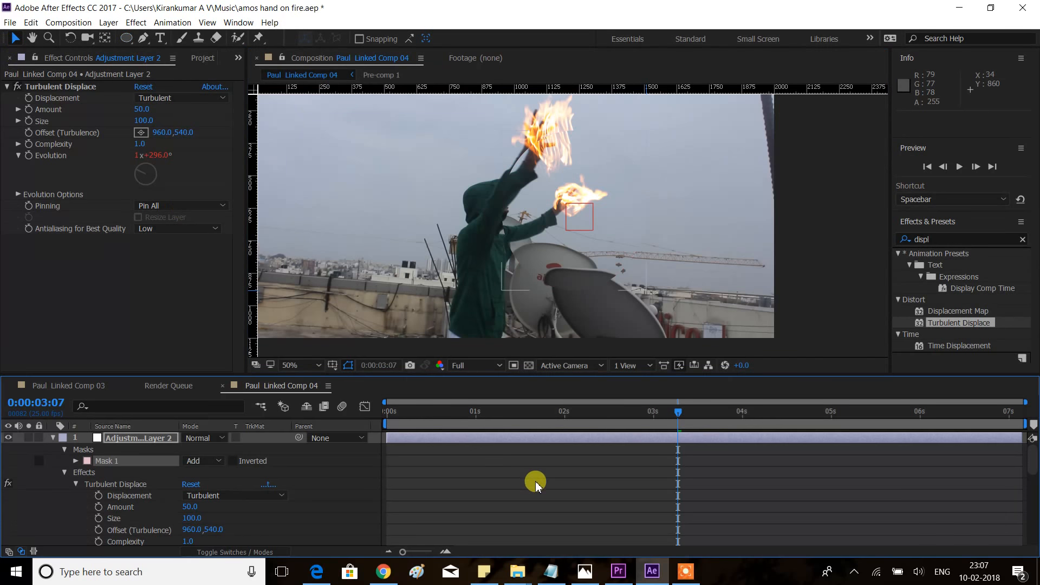